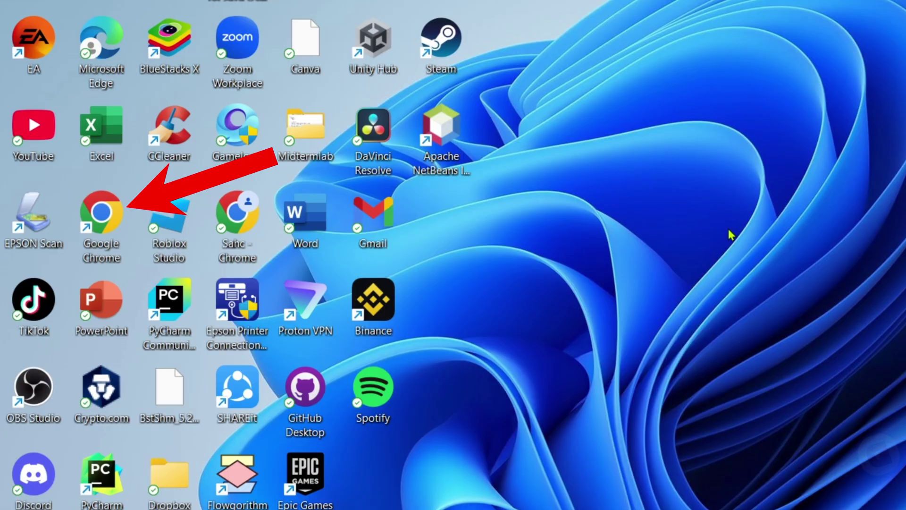
Launch Google Chrome from the desktop and go to getsharex.com.
{"action": "double_click", "coordinate": [113, 219]}
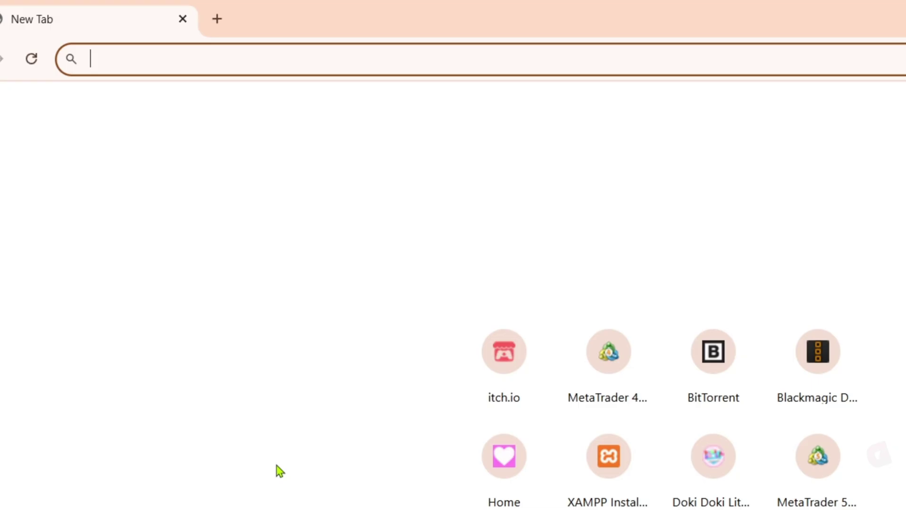
{"action": "type", "text": "g"}
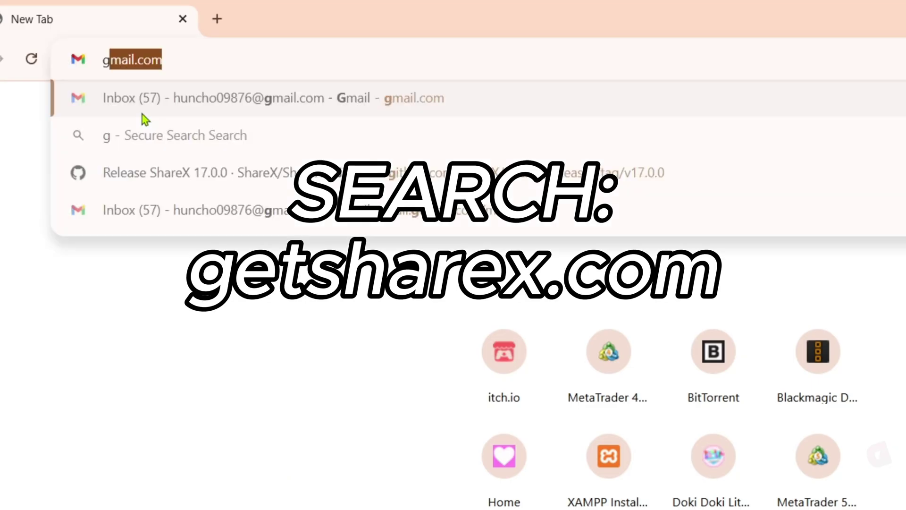
{"action": "type", "text": "etsharex.com"}
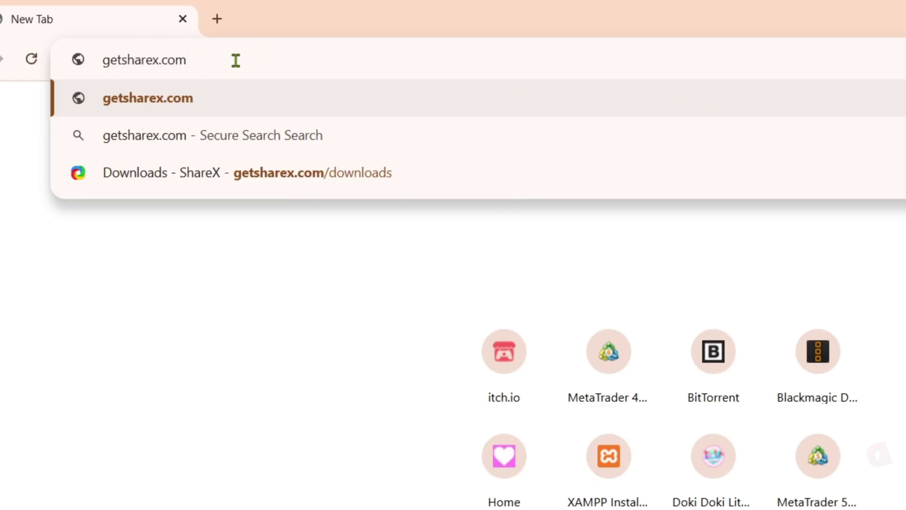
{"action": "key", "text": "Return"}
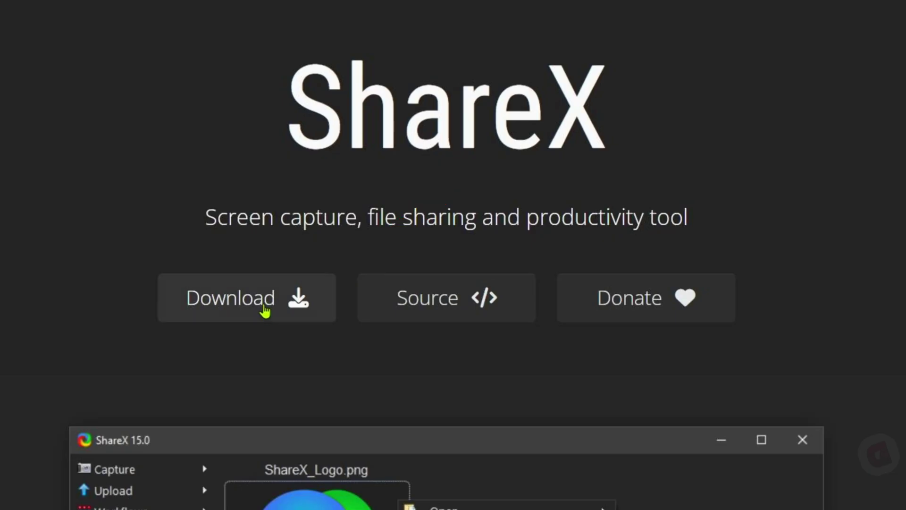
Show the ShareX download options on the homepage.
{"action": "left_click", "coordinate": [264, 315]}
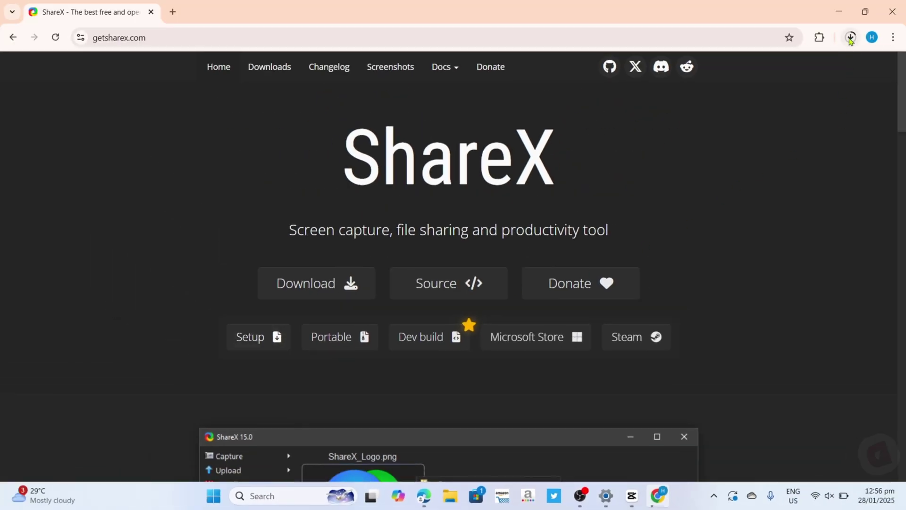
Download ShareX-17.0.0-setup.exe, run it from the downloads panel, and minimize Chrome.
{"action": "left_click", "coordinate": [853, 33]}
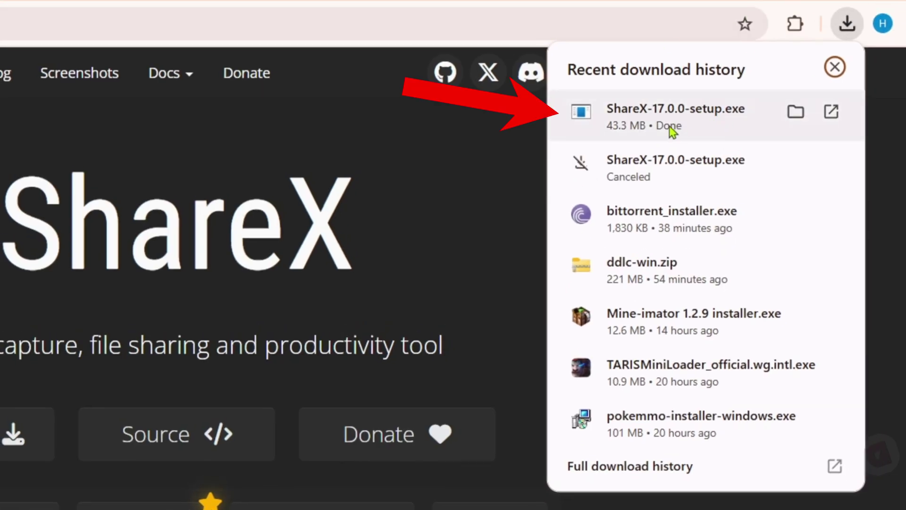
{"action": "left_click", "coordinate": [693, 131]}
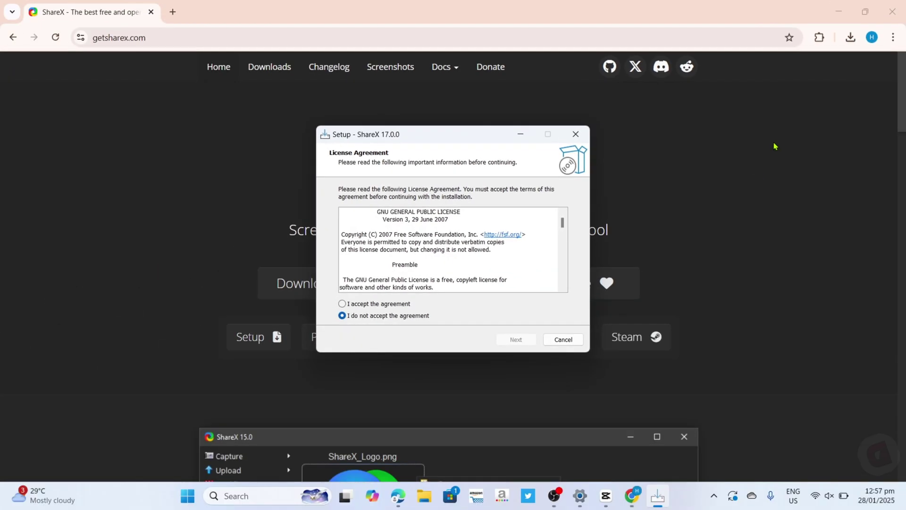
{"action": "left_click", "coordinate": [838, 12]}
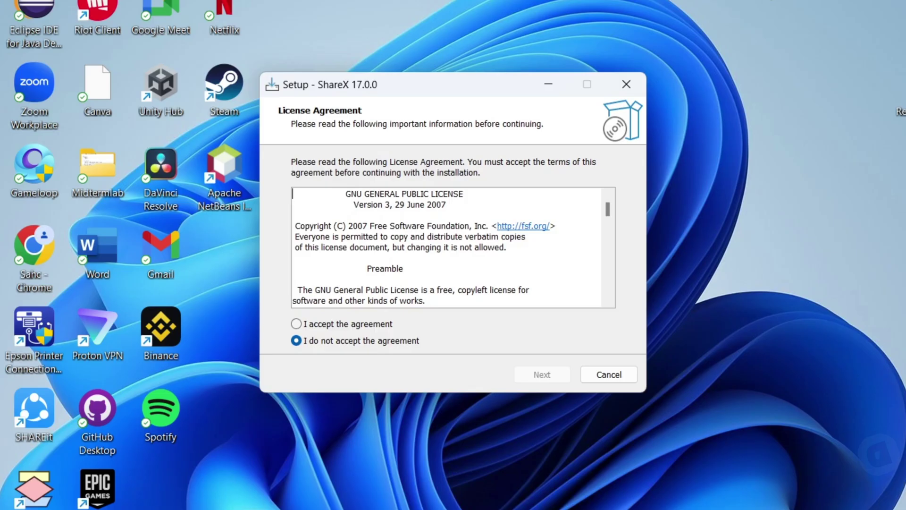
Accept the GNU GPL license and install ShareX 17.0.0 with the default folder and all additional tasks.
{"action": "left_click", "coordinate": [303, 324]}
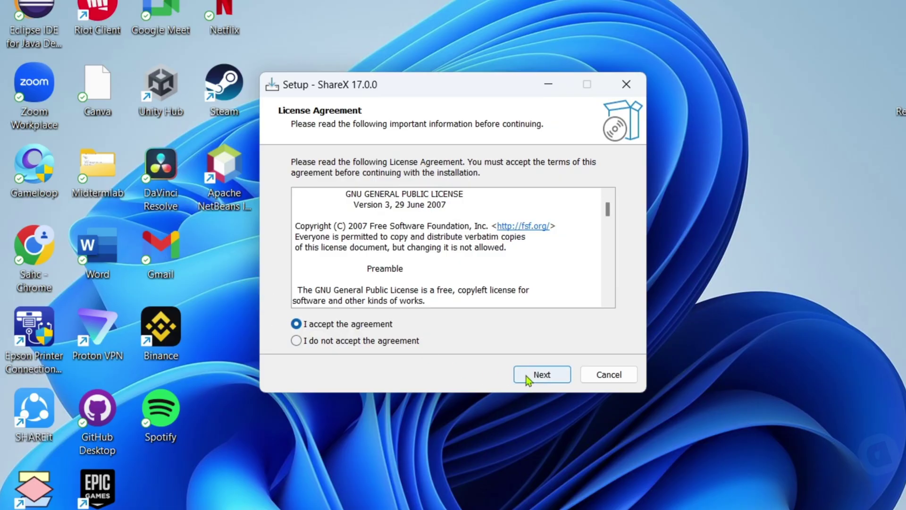
{"action": "left_click", "coordinate": [532, 376]}
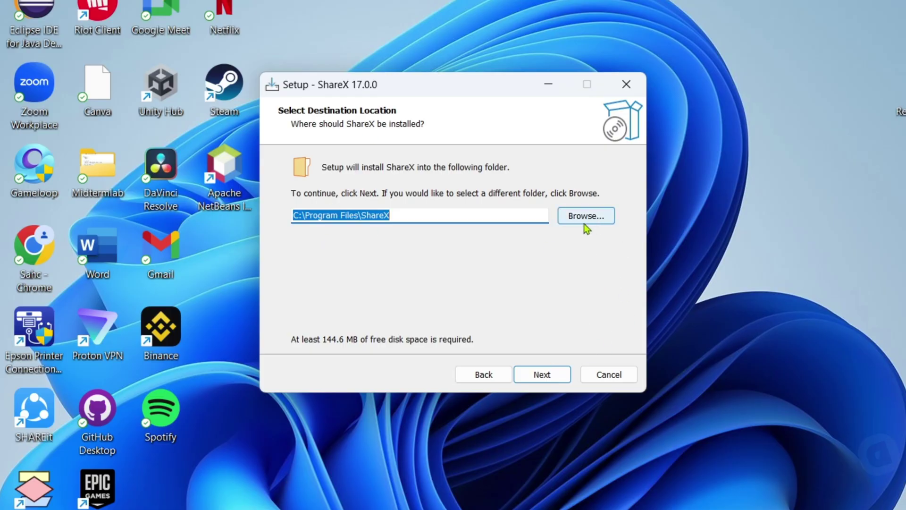
{"action": "left_click", "coordinate": [541, 375]}
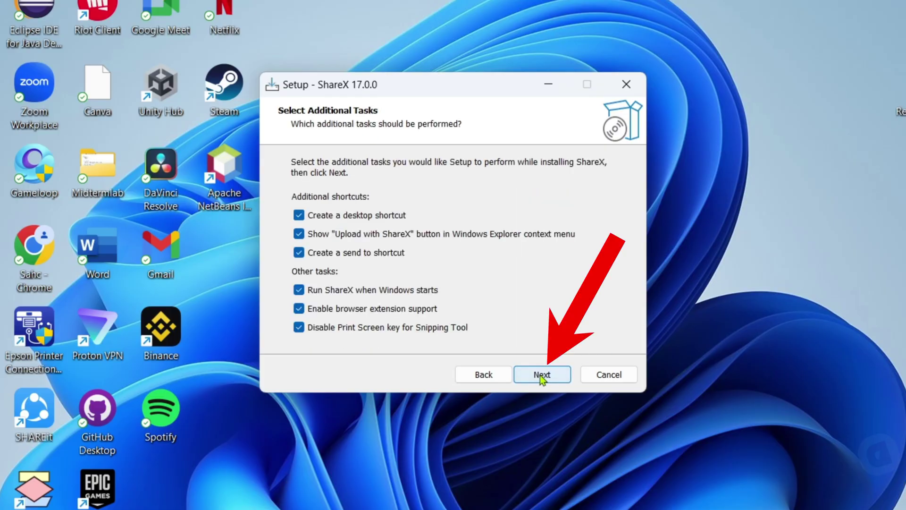
{"action": "left_click", "coordinate": [542, 377]}
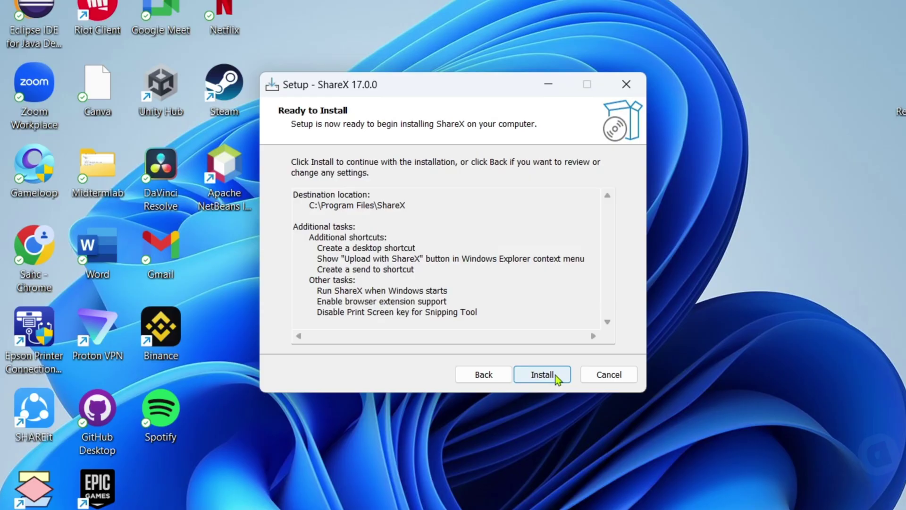
{"action": "left_click", "coordinate": [539, 377]}
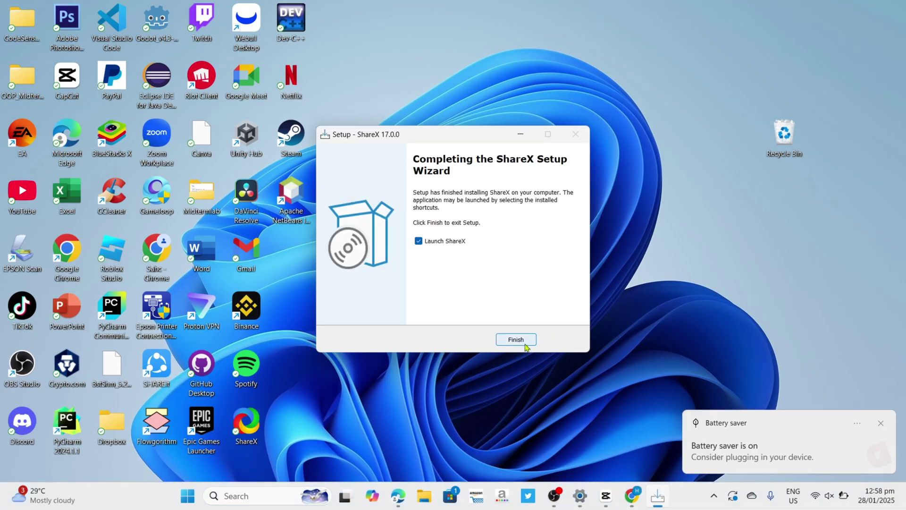
Finish setup, move the ShareX shortcut beside Gmail, launch ShareX, view Capture options, then close the window.
{"action": "left_click", "coordinate": [524, 342]}
{"action": "left_click_drag", "start_coordinate": [297, 350], "coordinate": [292, 263]}
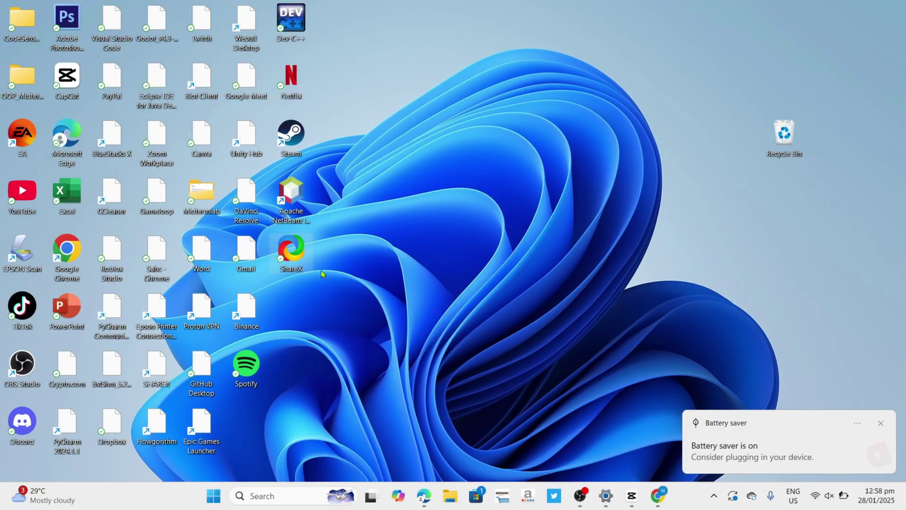
{"action": "double_click", "coordinate": [292, 255]}
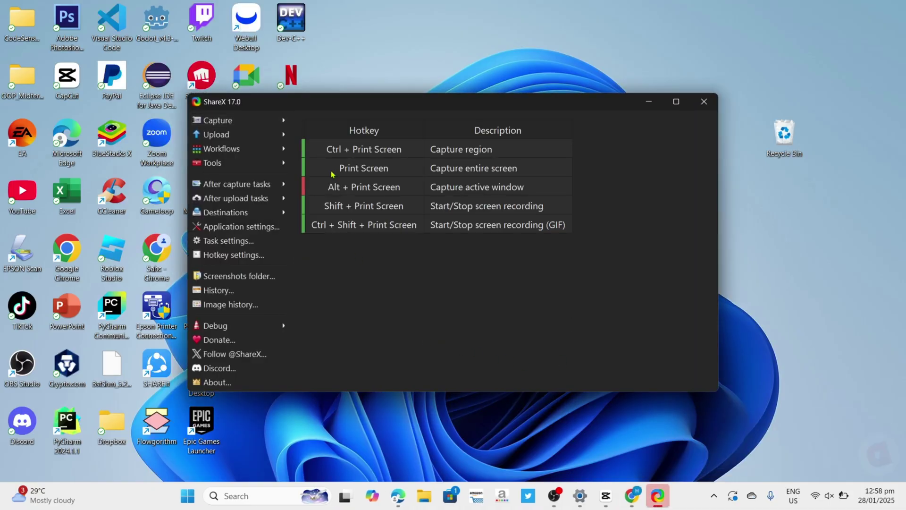
{"action": "left_click", "coordinate": [275, 115]}
{"action": "key", "text": "alt+F4"}
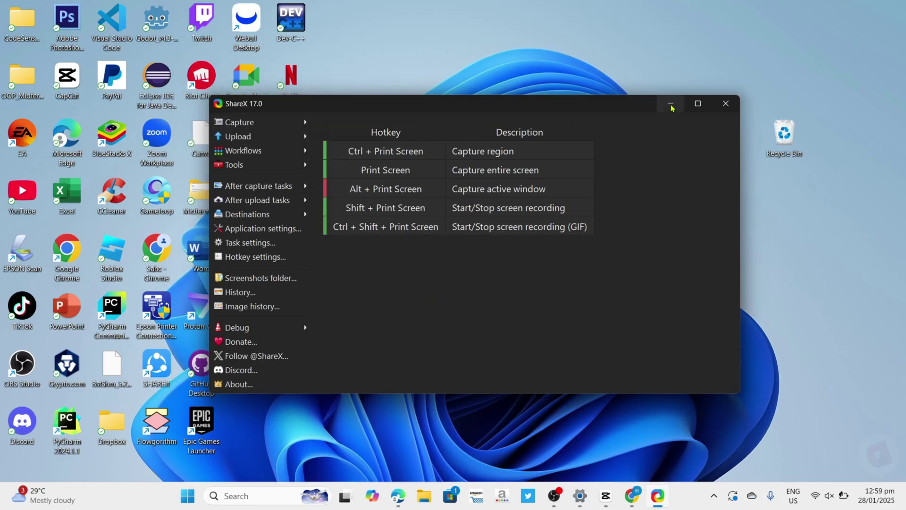